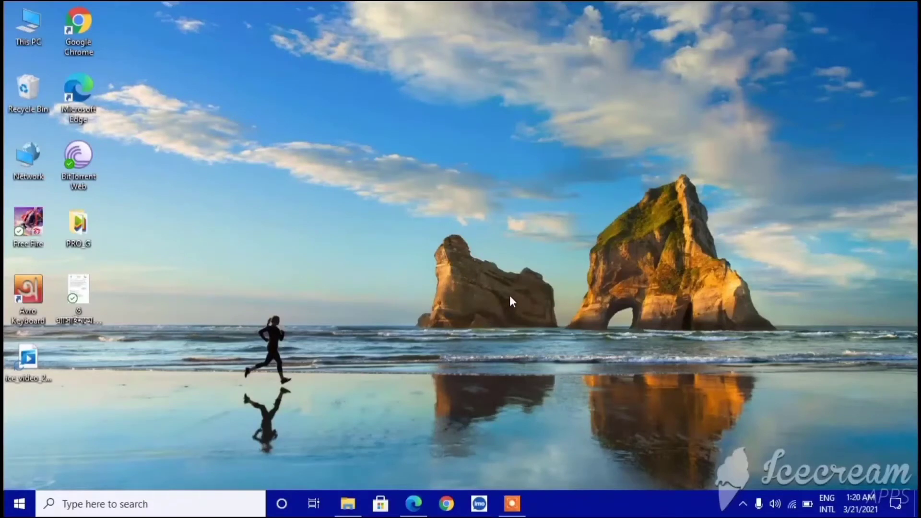
Refresh the Windows desktop, then bring the Edge window back up.
right_click(506, 211)
click(442, 248)
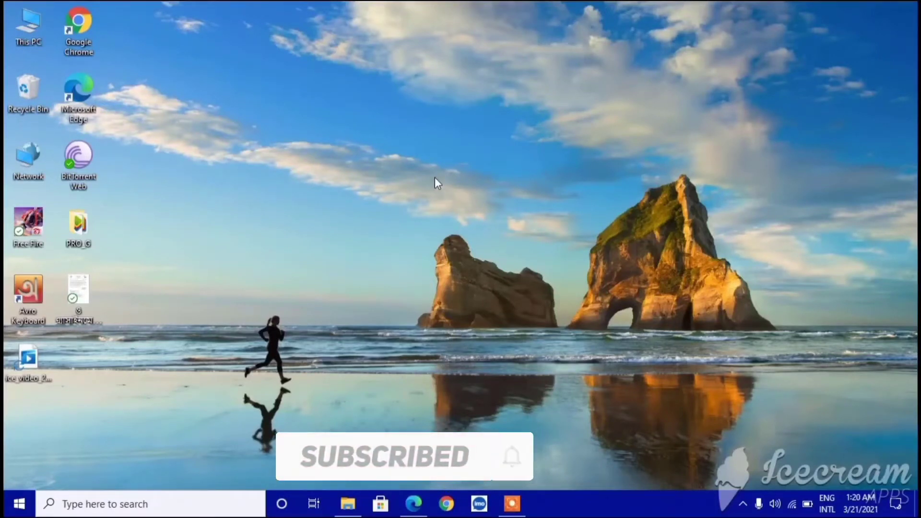
click(410, 515)
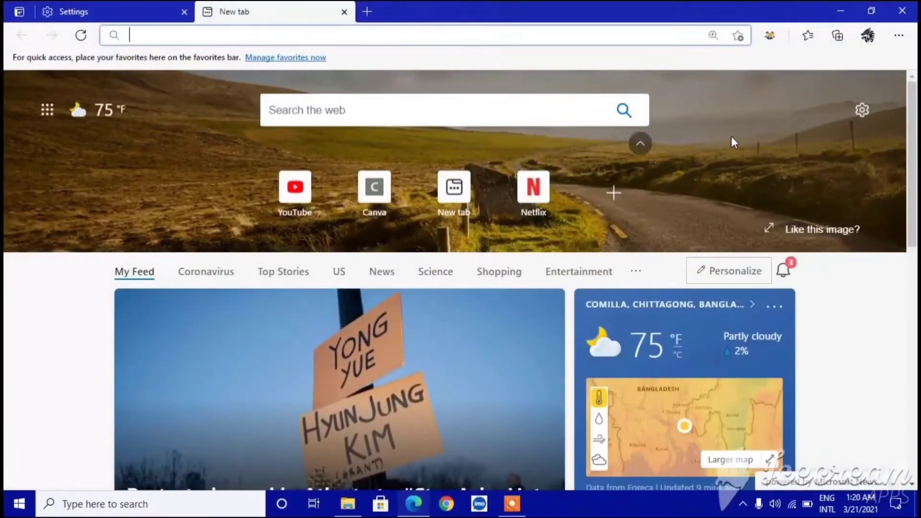
Browse the news feed, open and close the Coronavirus section, and open a fresh new tab.
scroll(666, 145, down, 10)
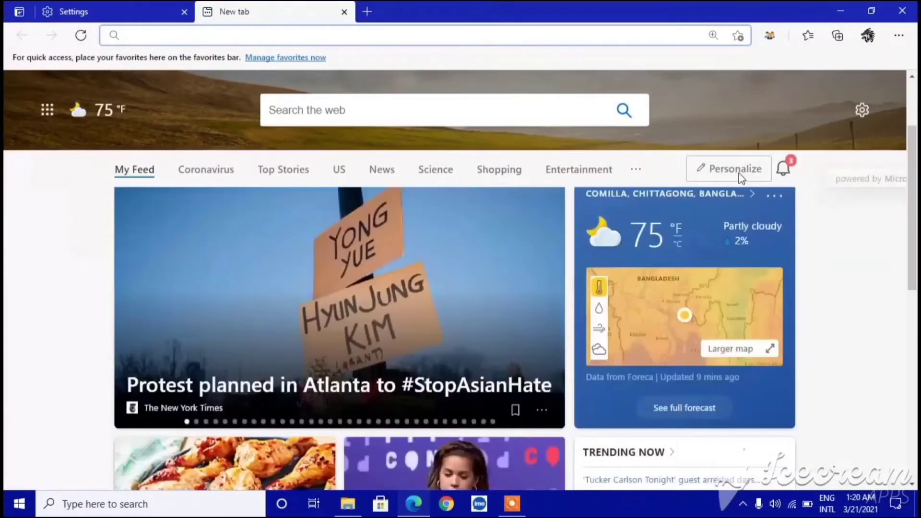
scroll(512, 283, up, 4)
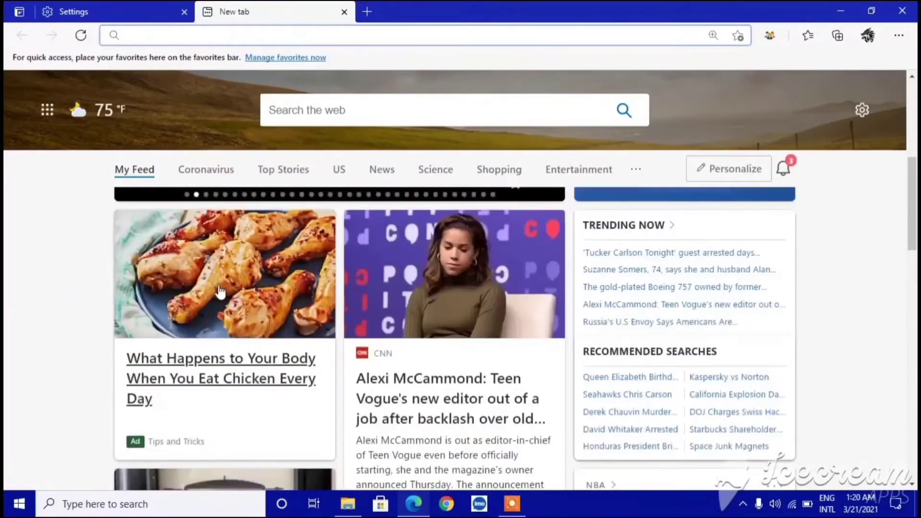
scroll(732, 316, down, 10)
scroll(733, 317, down, 10)
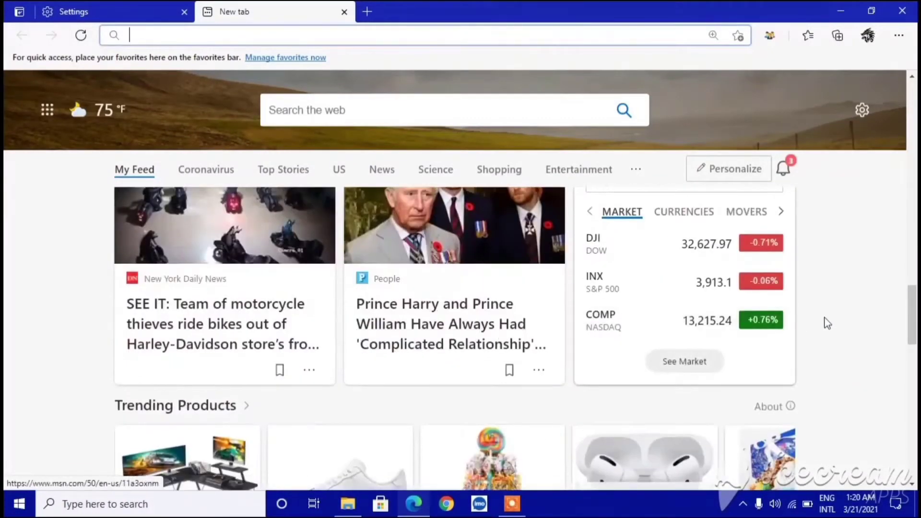
scroll(825, 323, up, 10)
scroll(364, 314, up, 10)
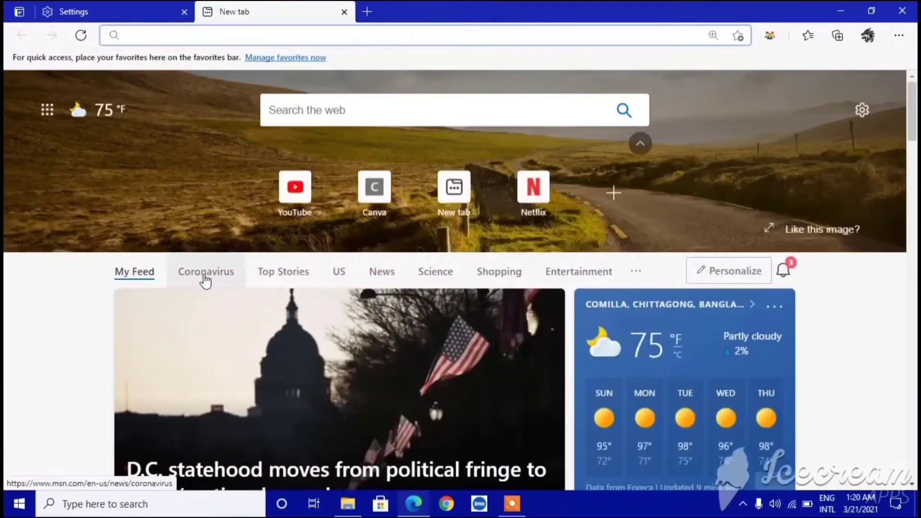
click(206, 280)
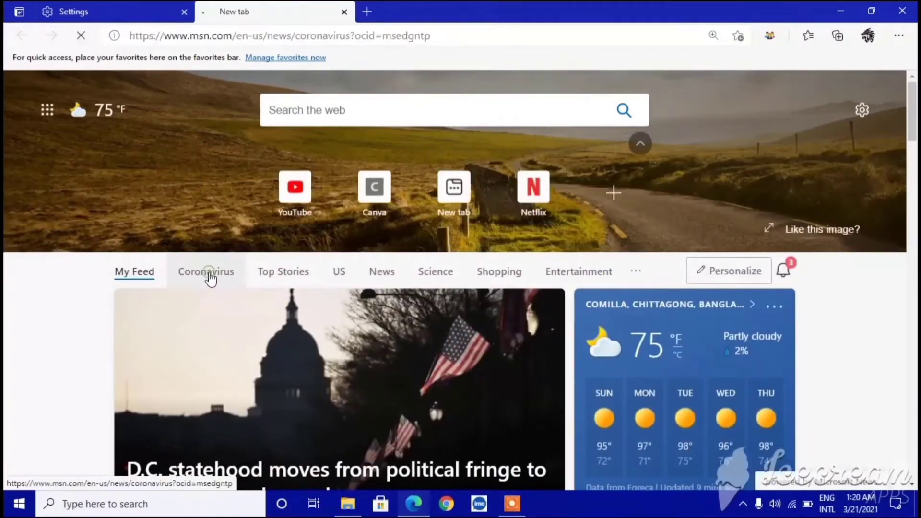
click(344, 12)
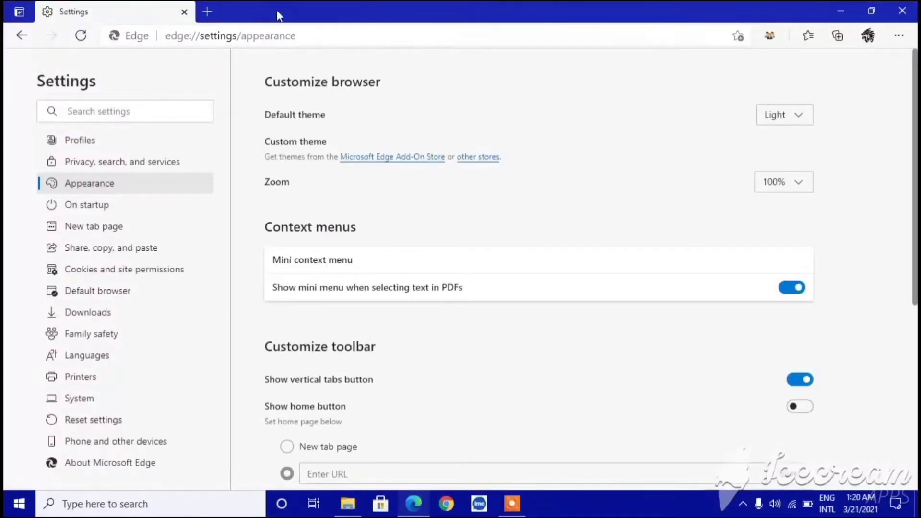
click(208, 12)
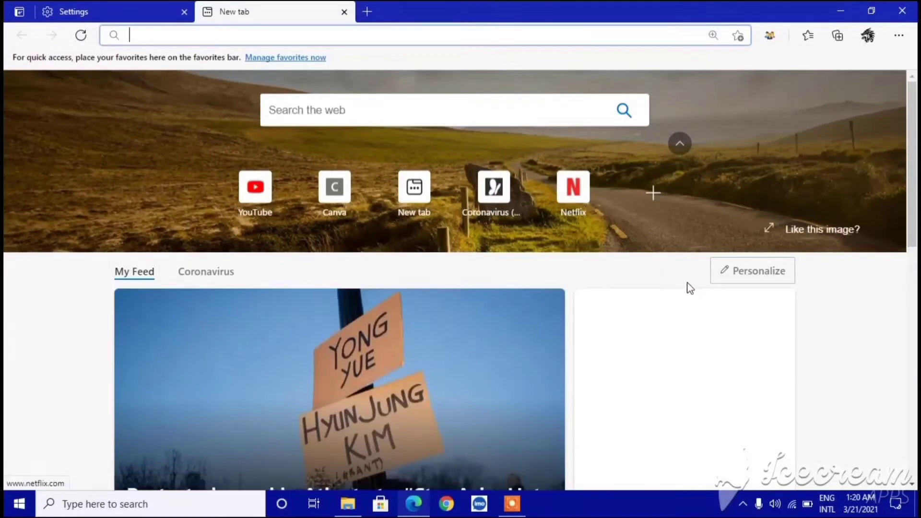
click(862, 111)
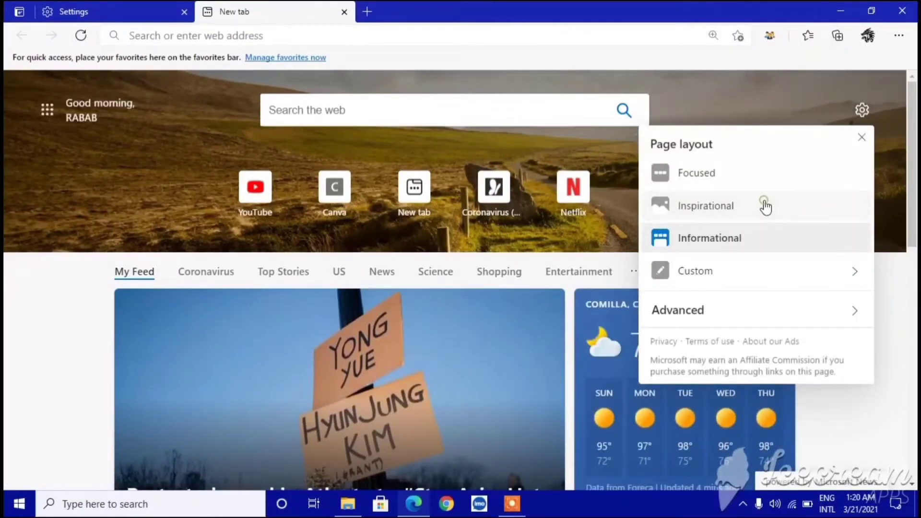
click(765, 207)
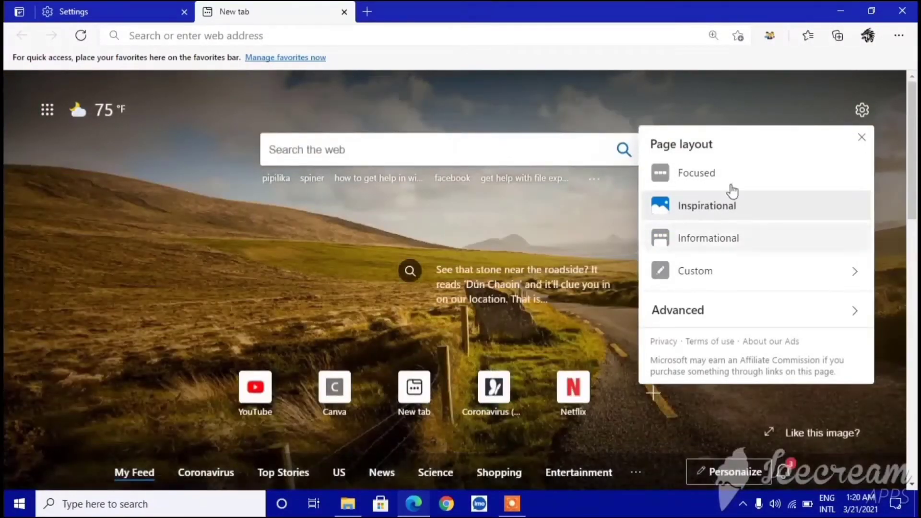
click(729, 185)
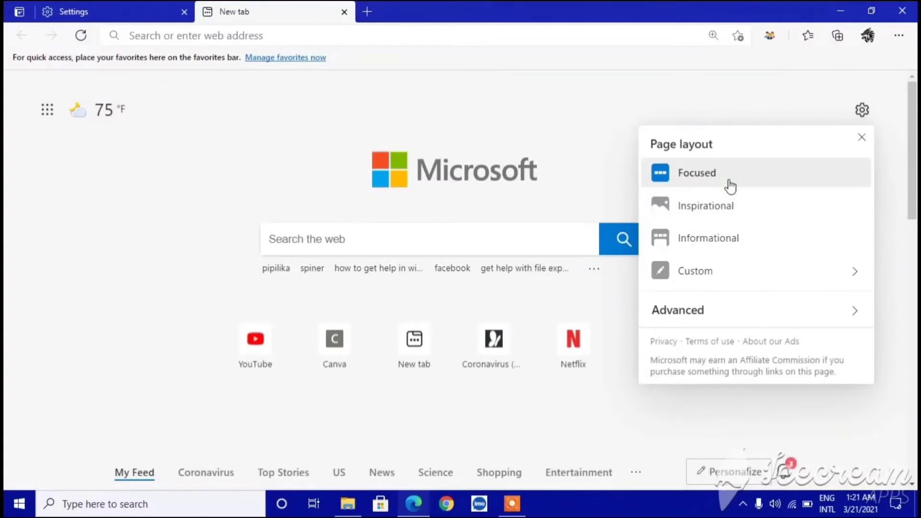
click(717, 241)
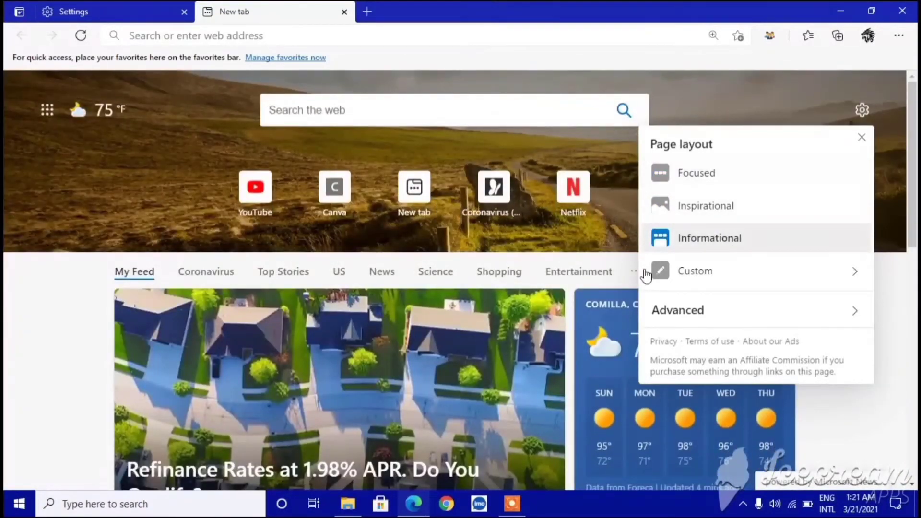
click(728, 269)
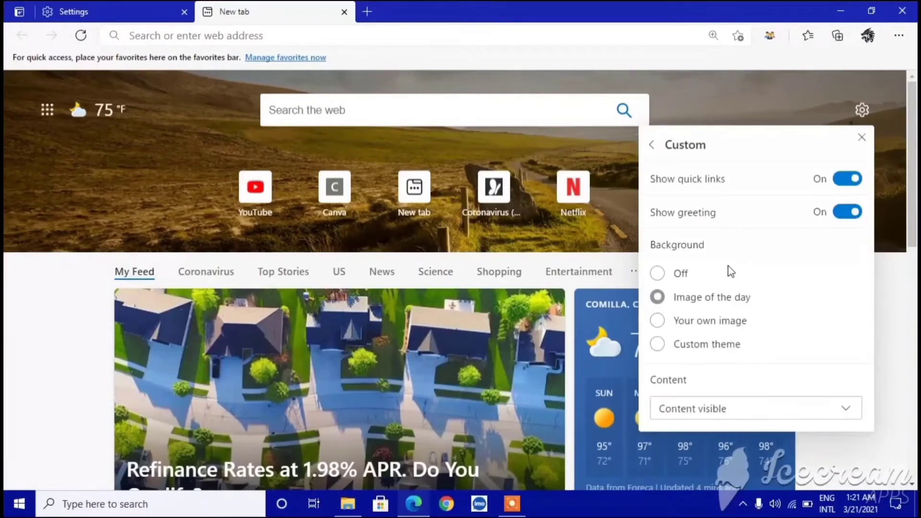
click(862, 137)
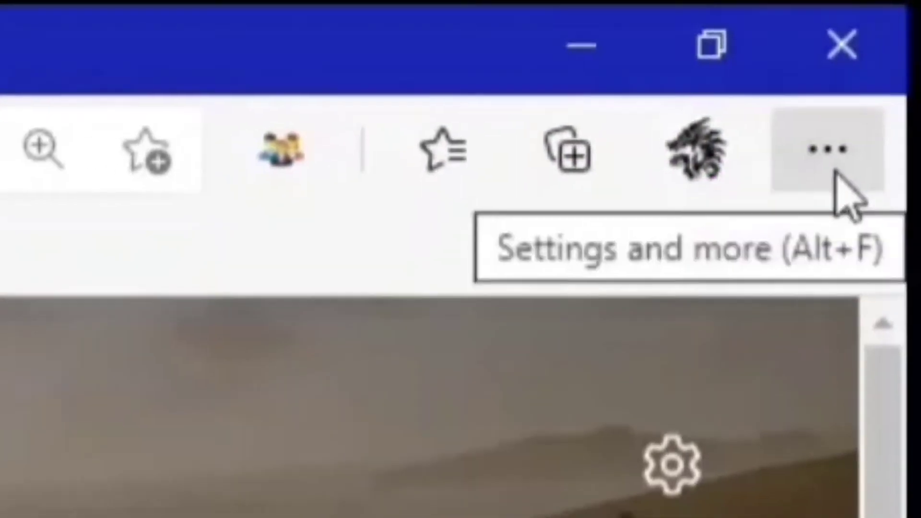
Open Edge Settings from the Settings and more menu, landing on the Appearance page.
click(826, 163)
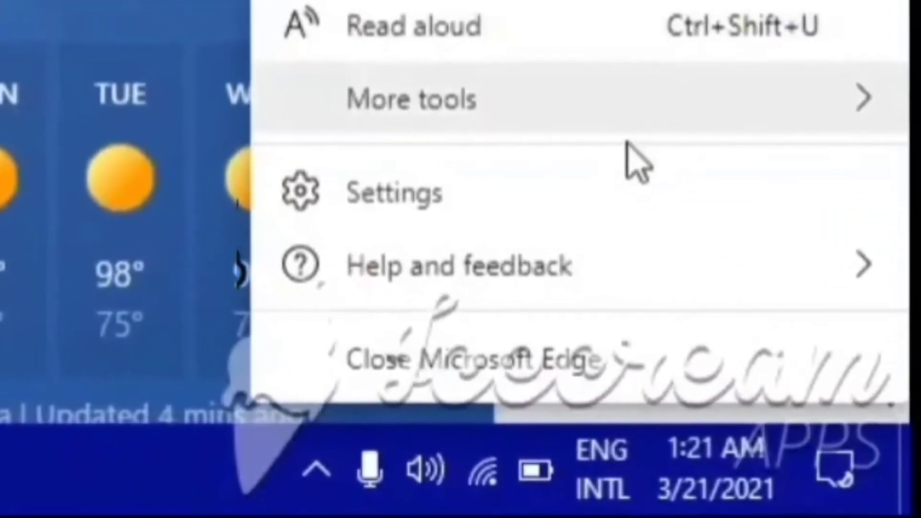
click(396, 240)
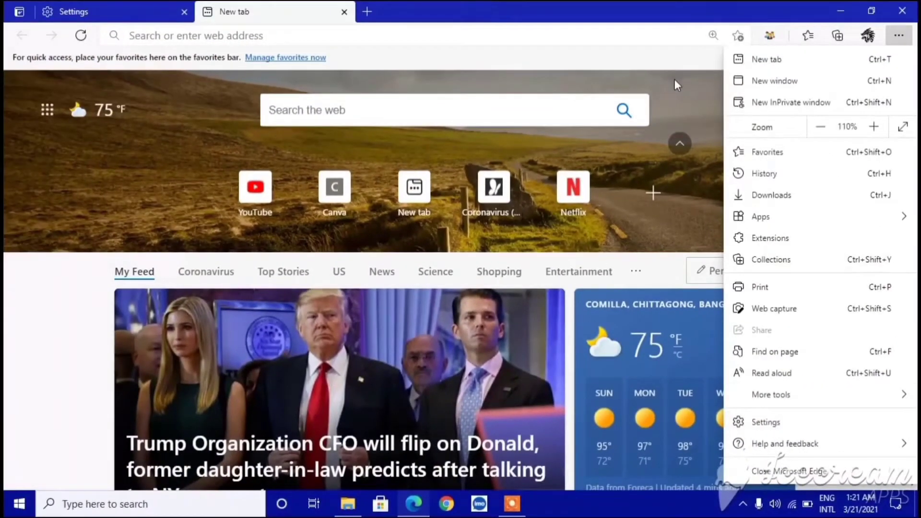
click(674, 81)
click(50, 6)
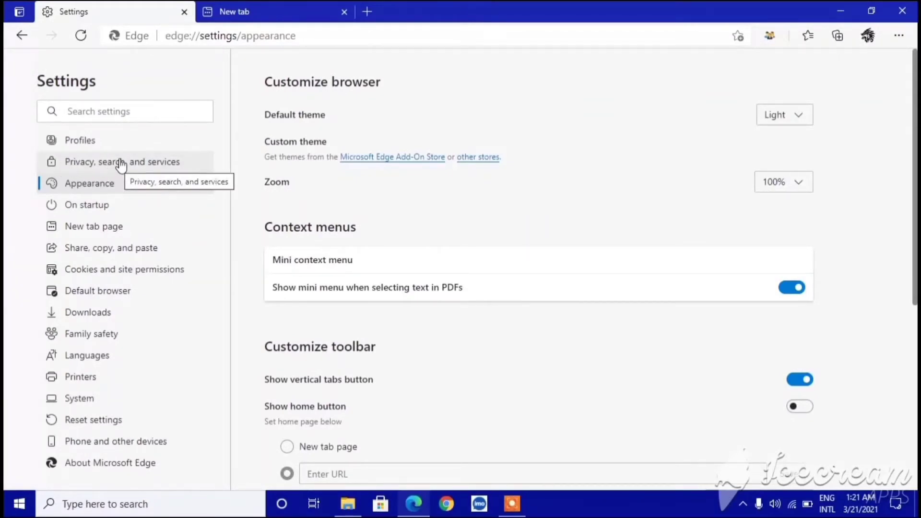
Go to Privacy, search, and services and open Address bar and search under Services.
click(121, 164)
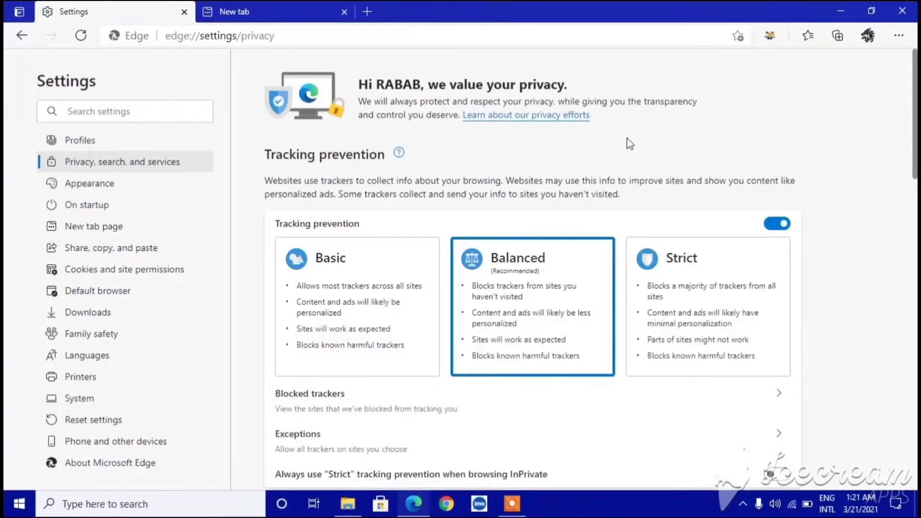
scroll(629, 143, down, 8)
scroll(561, 175, down, 14)
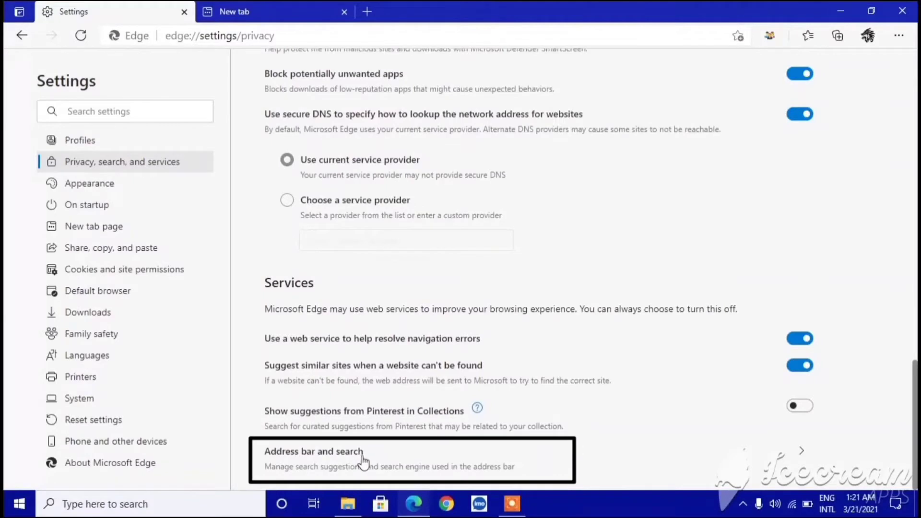
click(296, 457)
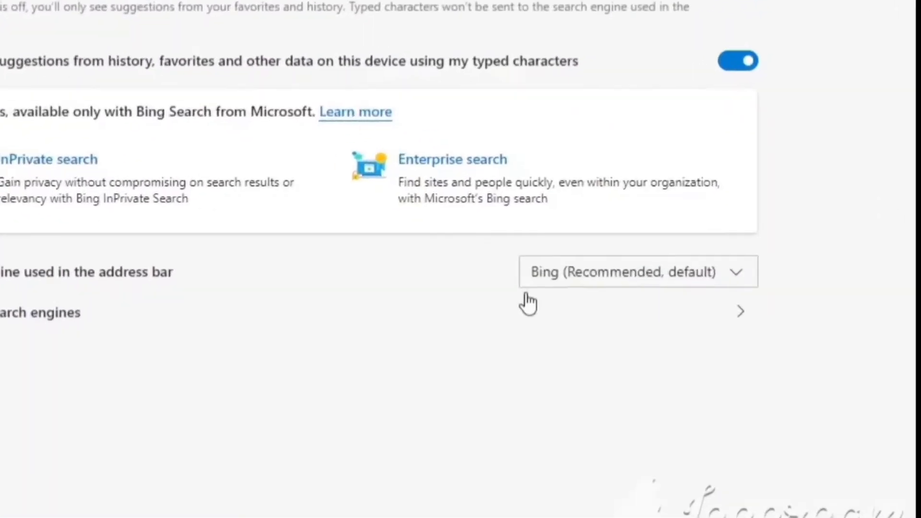
Choose Google as the search engine used in the address bar.
click(436, 232)
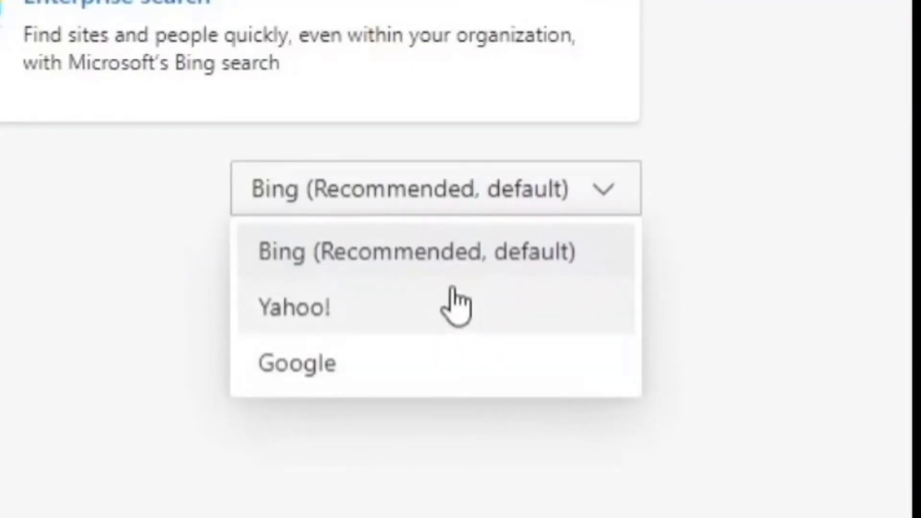
click(4, 358)
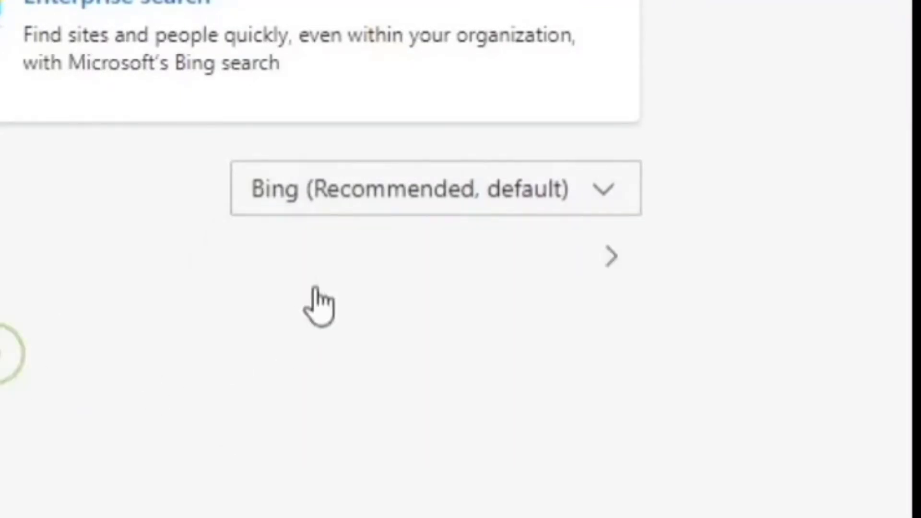
click(339, 212)
click(338, 360)
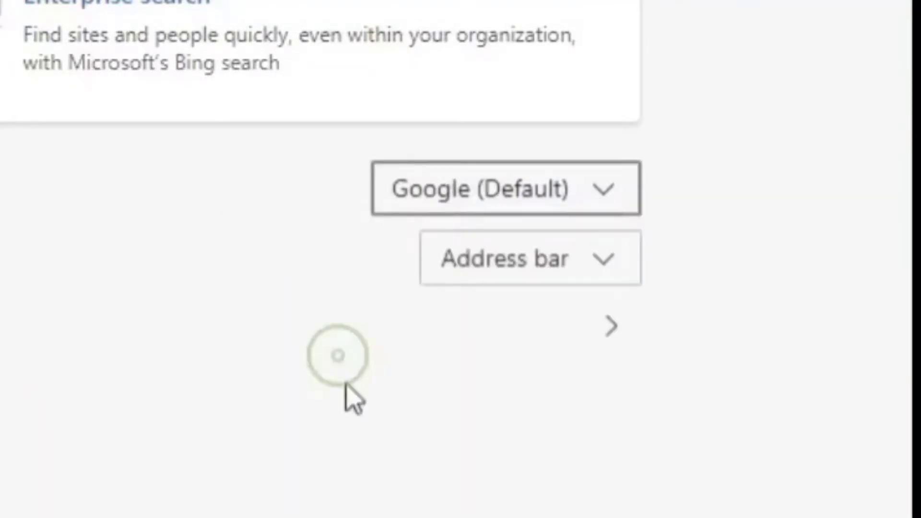
Set 'Search on new tabs' to use the Address bar.
click(525, 264)
click(514, 311)
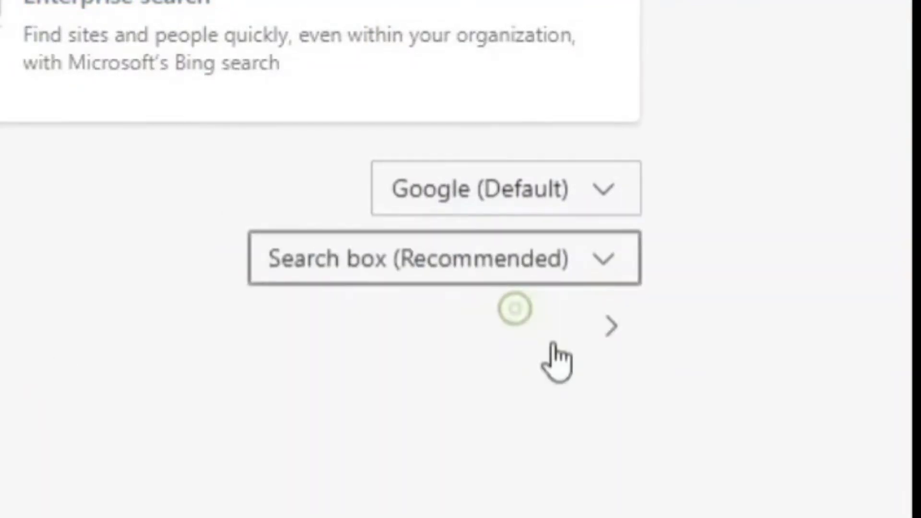
click(518, 271)
click(338, 377)
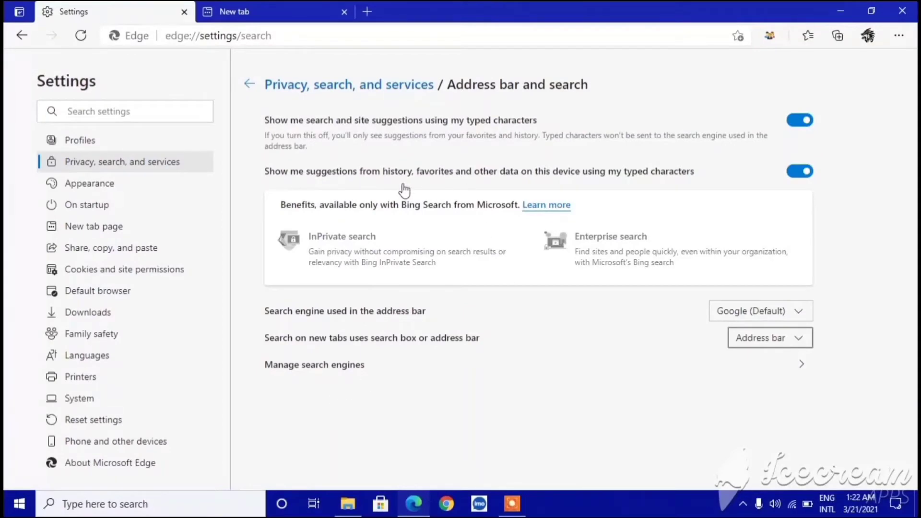
Switch back to the New tab page and reload it.
click(298, 6)
click(139, 6)
click(267, 8)
click(109, 14)
click(233, 9)
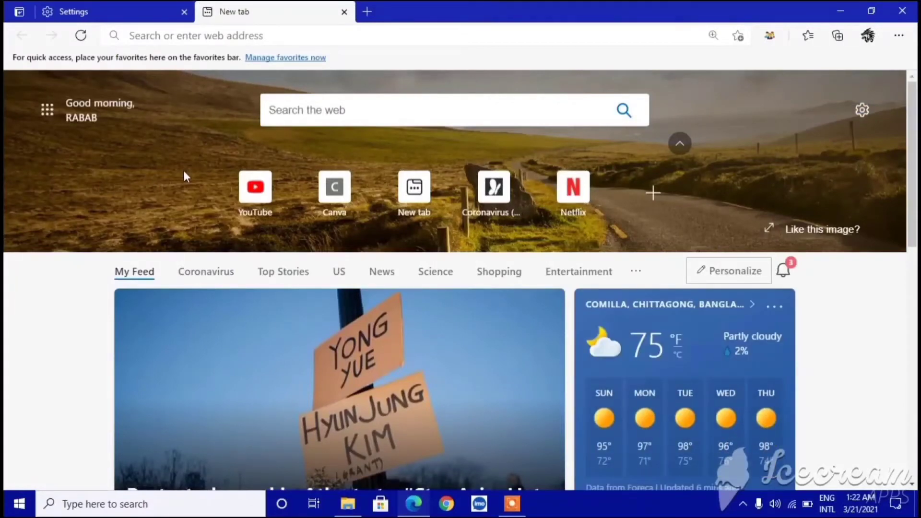
click(81, 36)
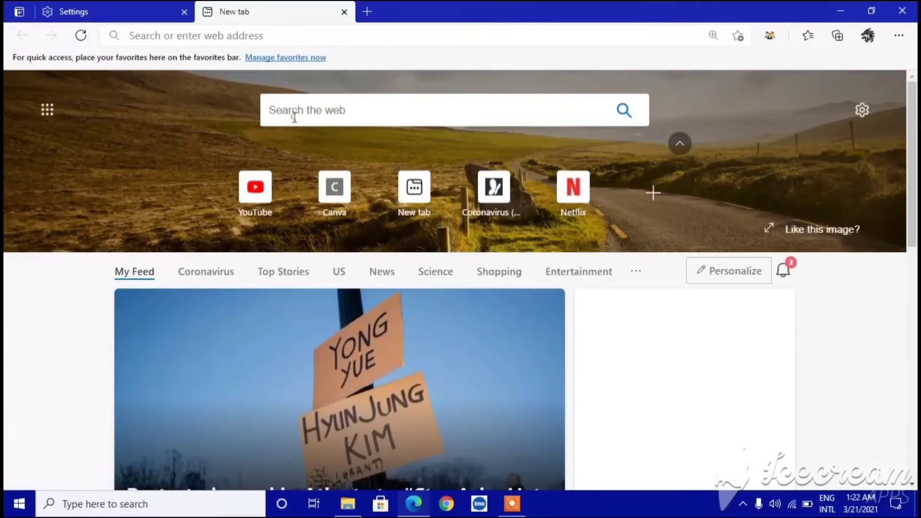
Search 'youtube' from the address bar, visit Google's homepage, then go back to the results.
click(295, 117)
text(youtube)
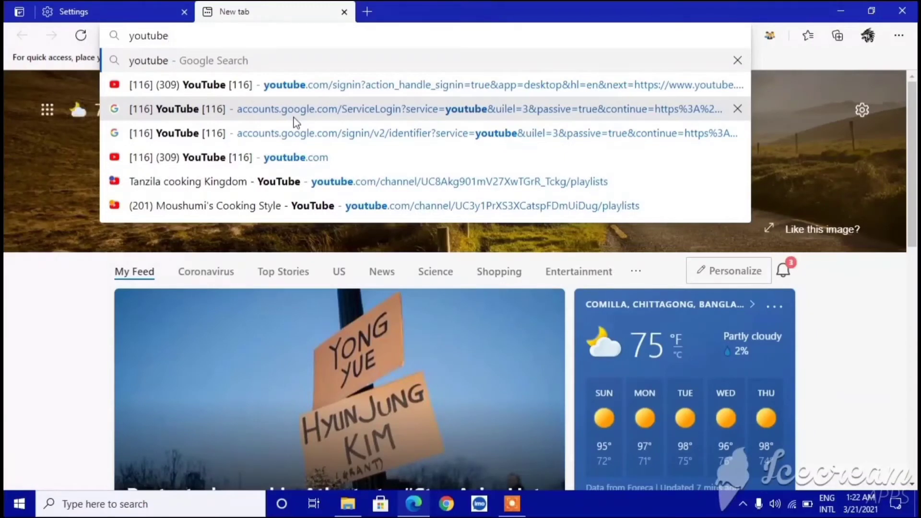
key(Return)
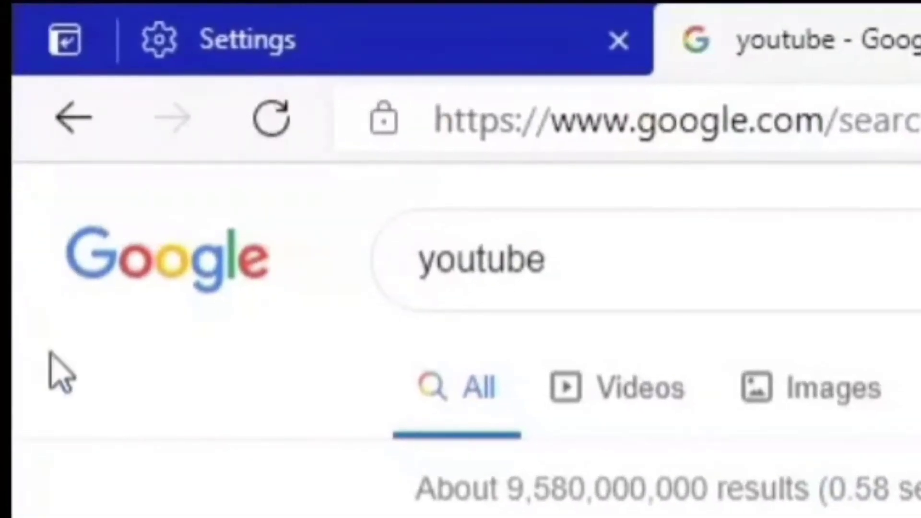
click(145, 252)
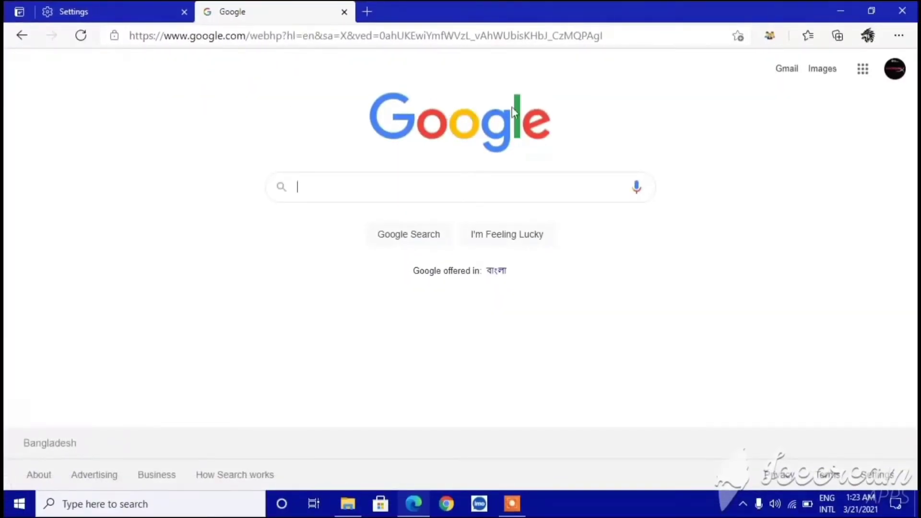
click(22, 35)
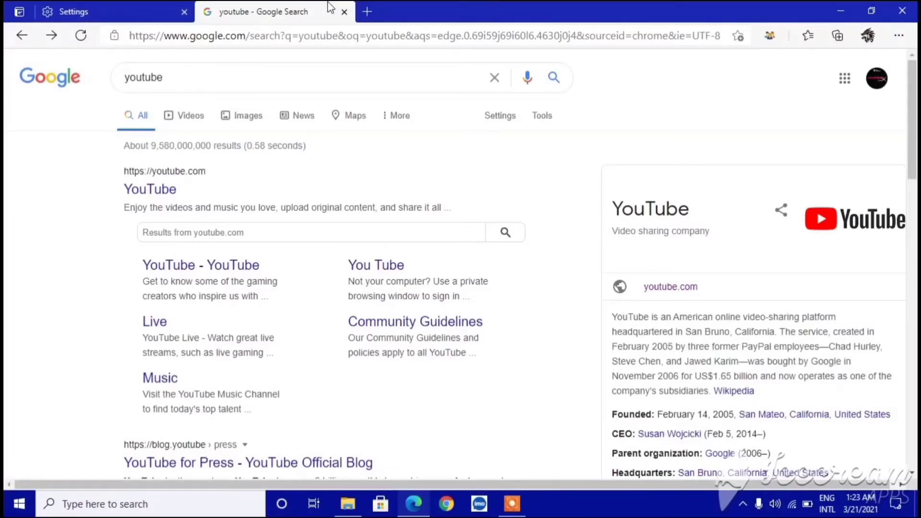
Close the Google tab, reset the address bar engine to Bing (Recommended), and reload a new tab.
click(344, 12)
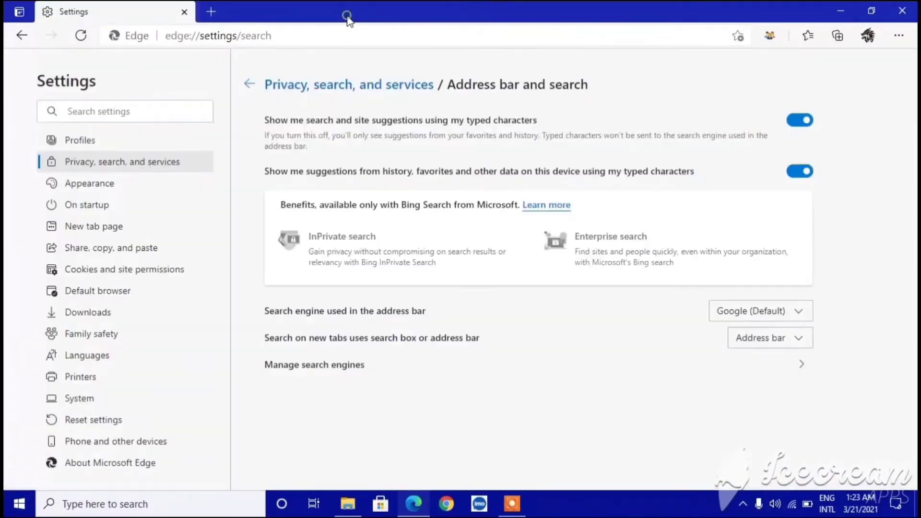
click(213, 15)
click(95, 8)
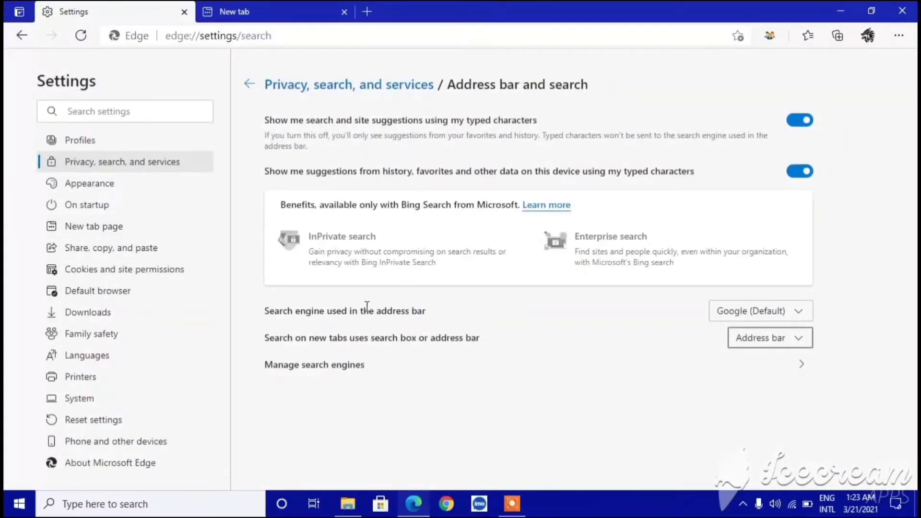
click(742, 314)
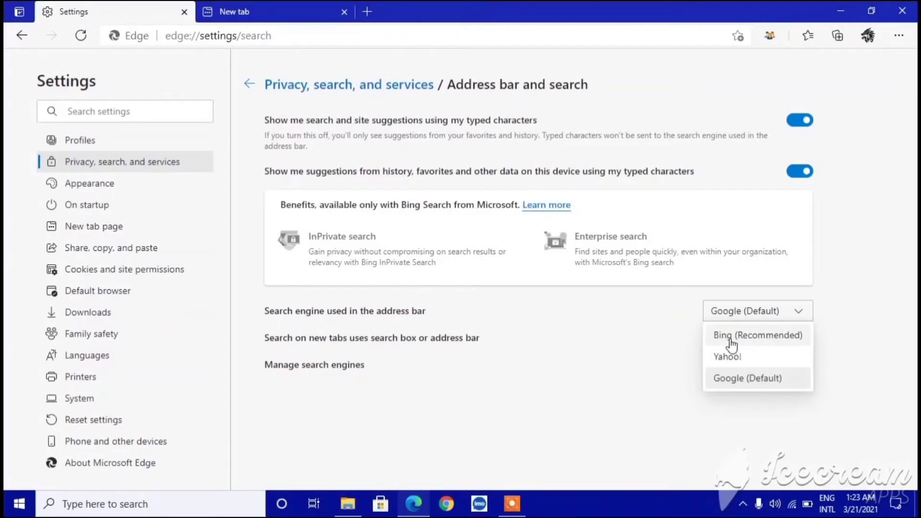
click(770, 342)
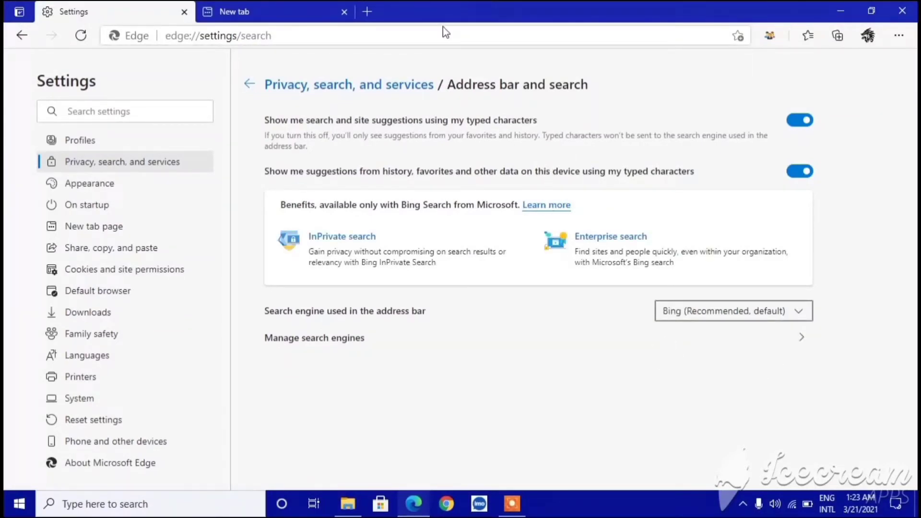
click(270, 10)
click(82, 35)
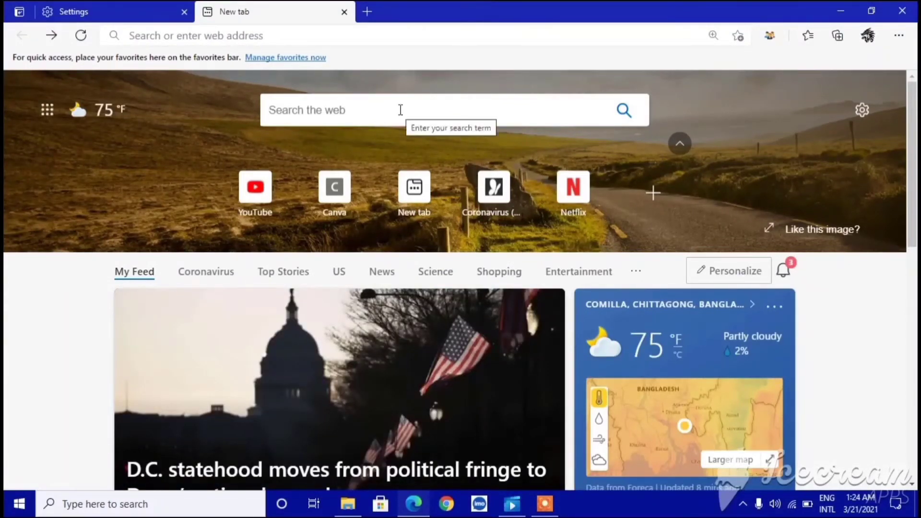
Search 'school' from the new tab, then replace it with 'youtube' in Bing's search box.
text(school)
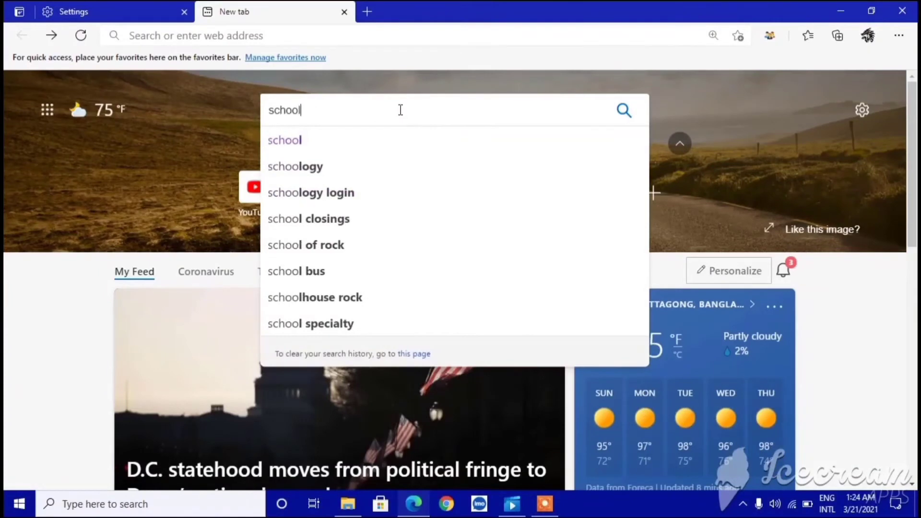
key(Return)
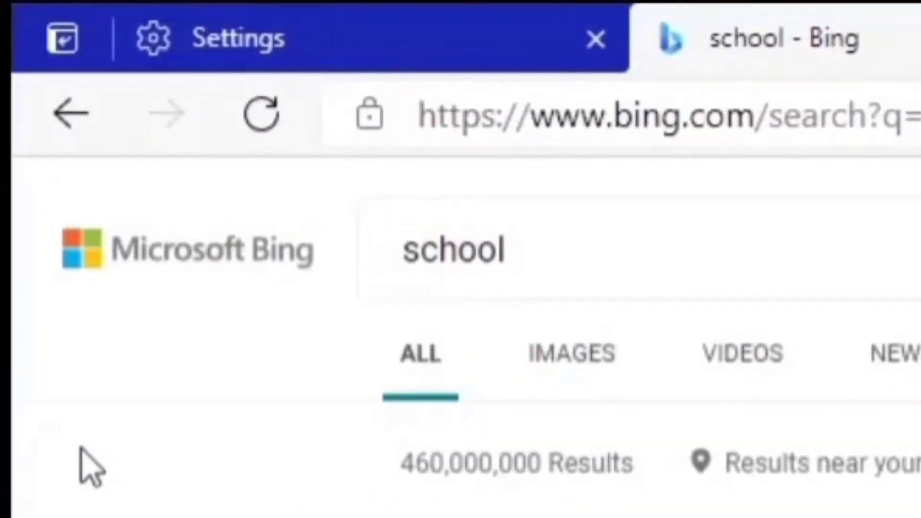
click(555, 252)
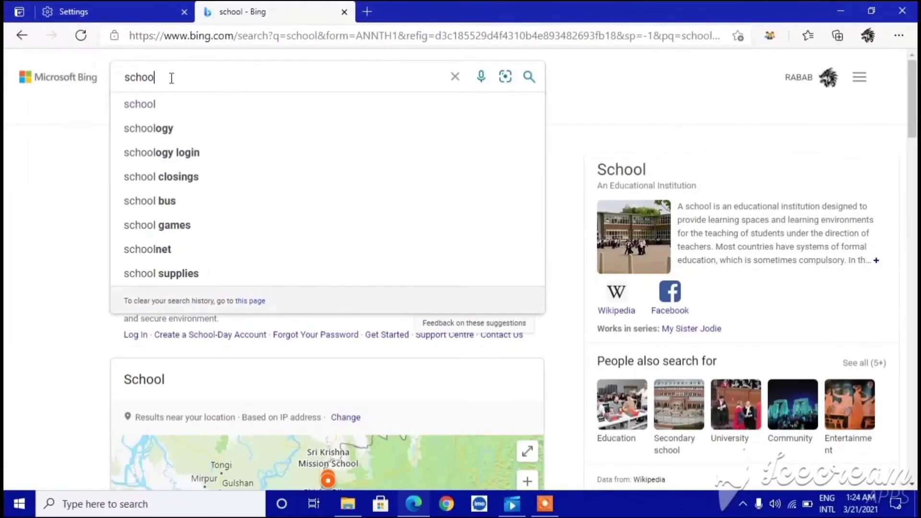
key(BackSpace)
key(BackSpace)
key(BackSpace)
key(BackSpace)
key(BackSpace)
key(BackSpace)
text(y)
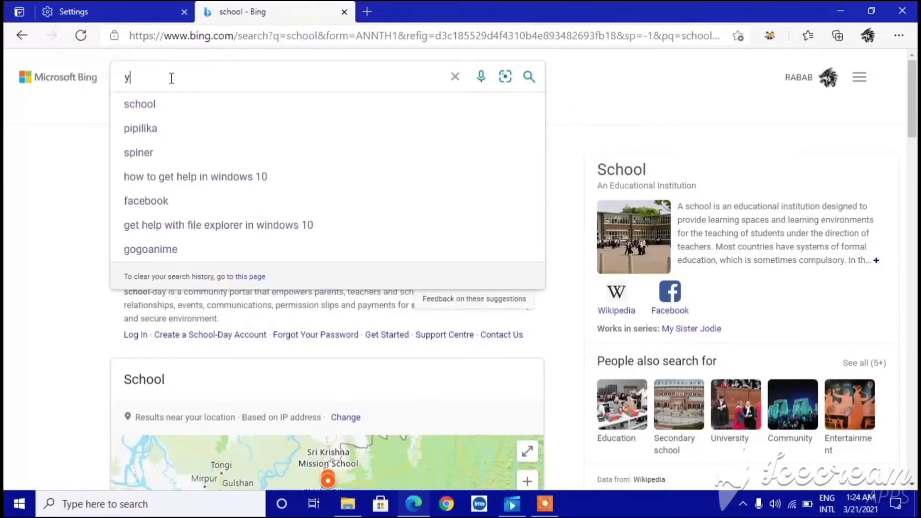
text(outube)
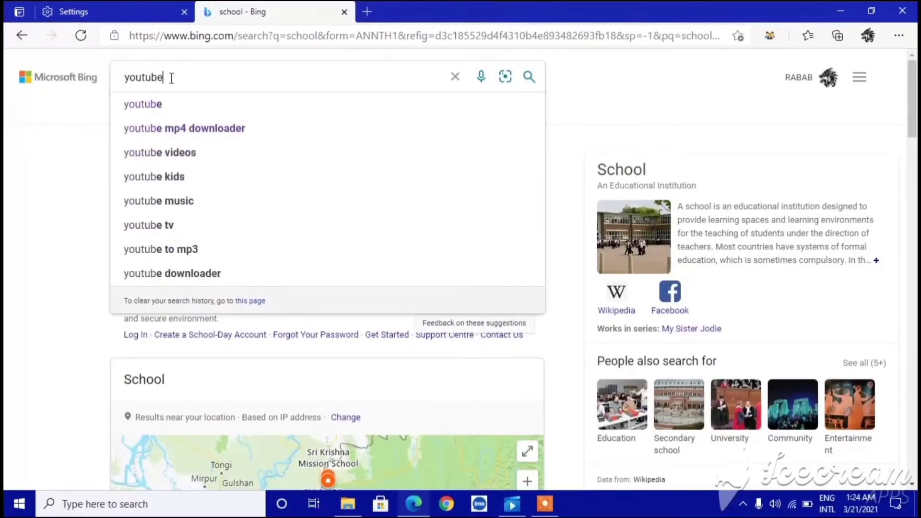
key(Return)
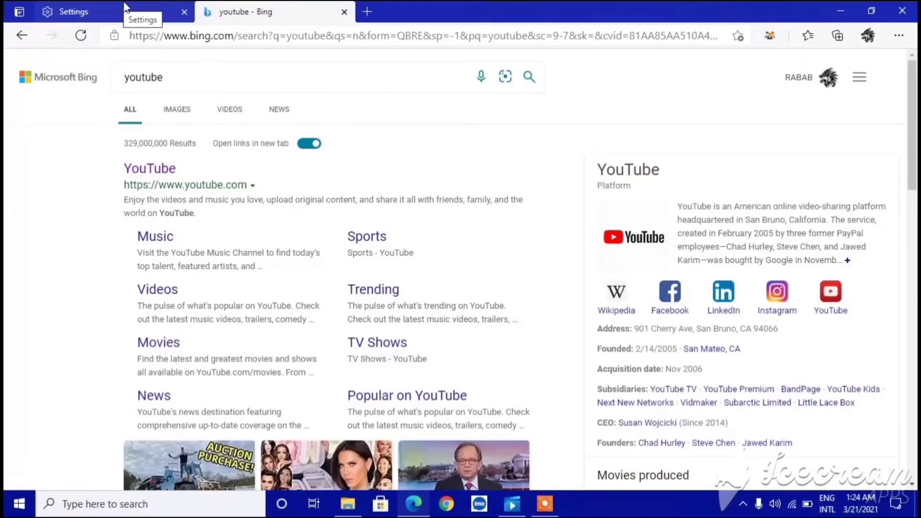
Minimize Edge, drag the Google Chrome shortcut beside This PC, and restore Edge.
click(840, 11)
drag(87, 34, 400, 166)
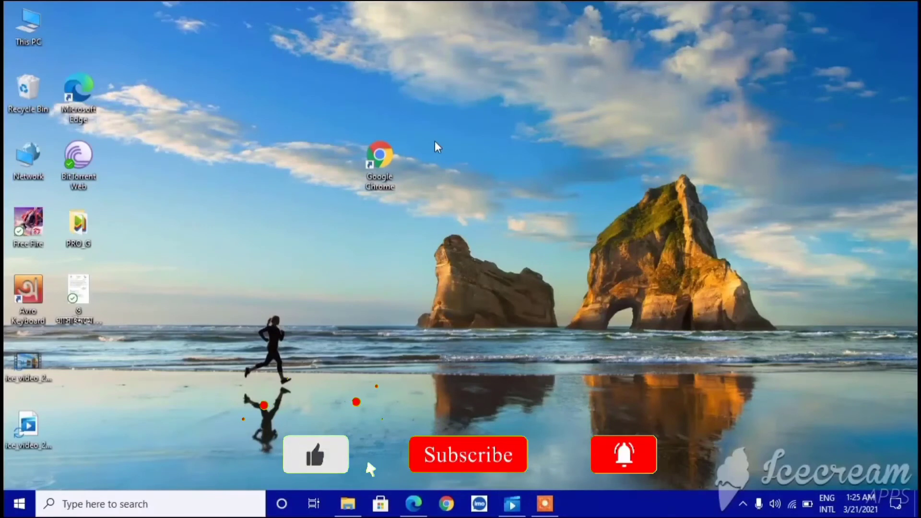
drag(396, 170, 101, 54)
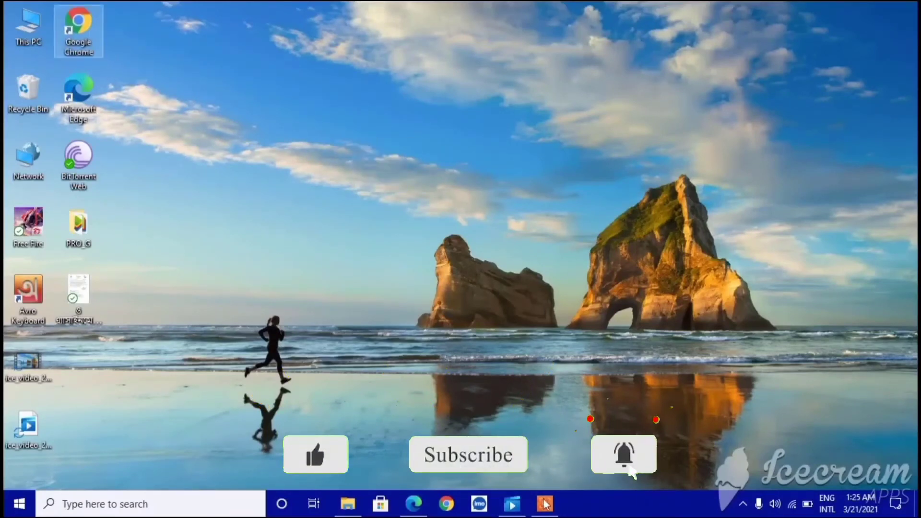
click(413, 503)
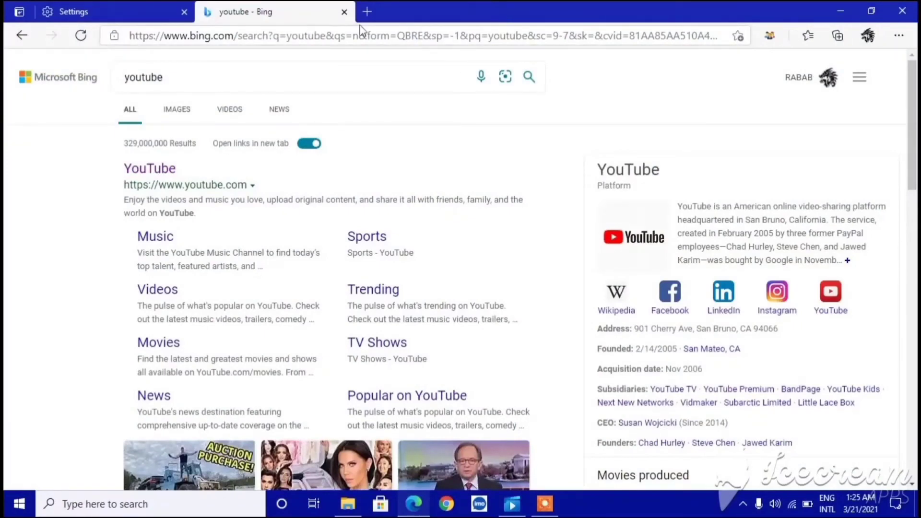
Open a third new tab, scroll its feed down and back up, then minimize Edge.
click(367, 11)
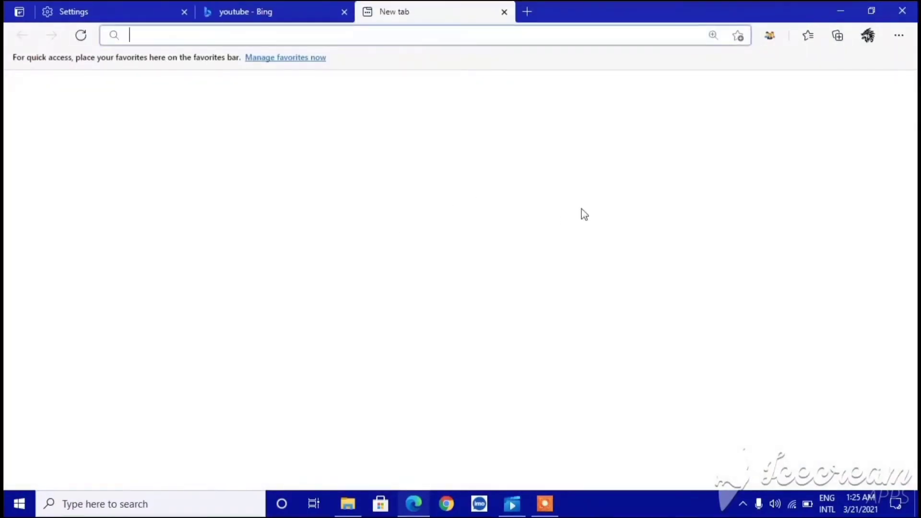
scroll(556, 261, down, 2)
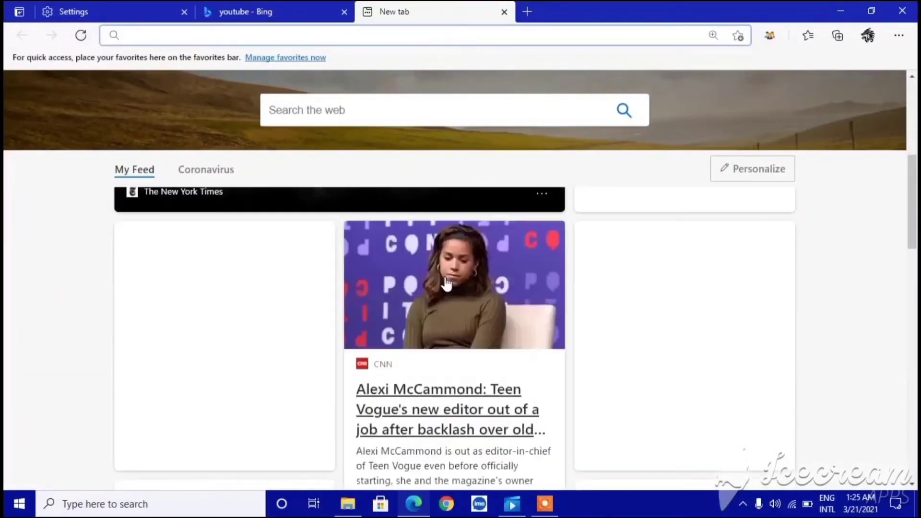
scroll(616, 255, up, 2)
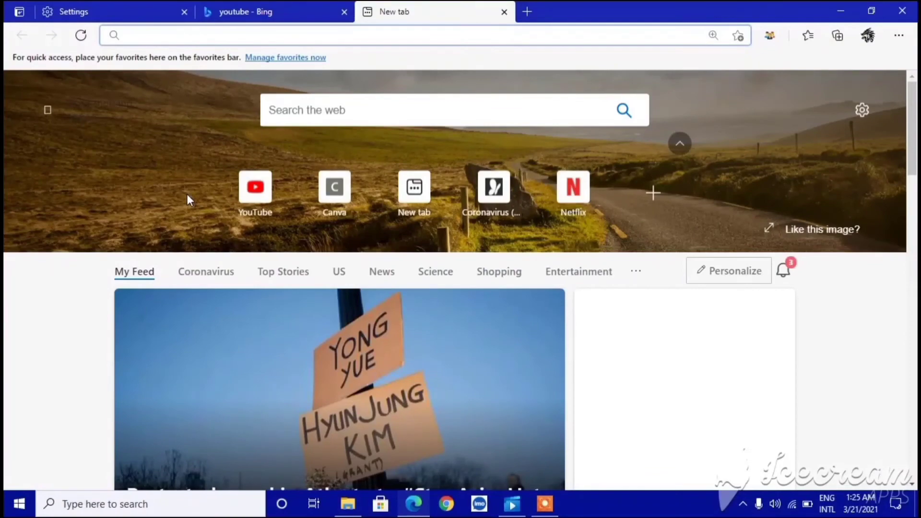
click(841, 11)
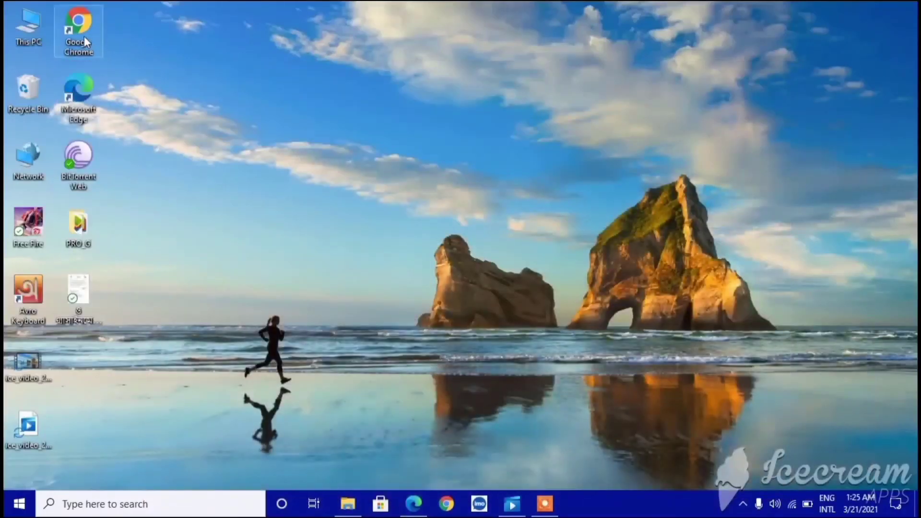
Move the Google Chrome desktop shortcut along the top row, then return to Edge's Address bar and search settings, where Bing remains the default.
drag(376, 79, 216, 42)
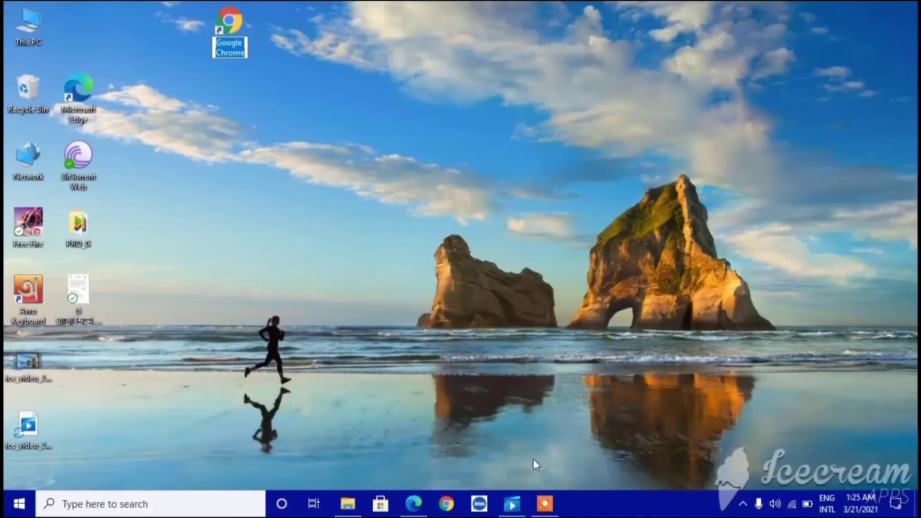
click(422, 501)
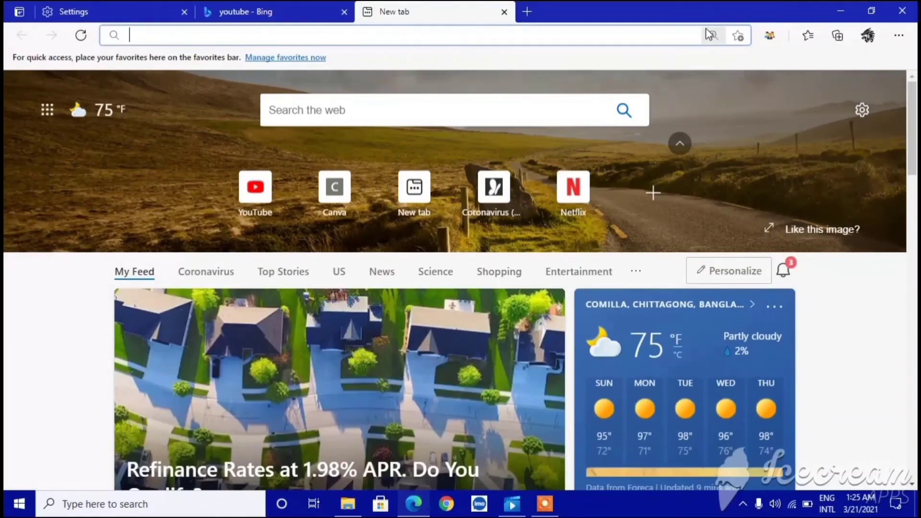
click(322, 7)
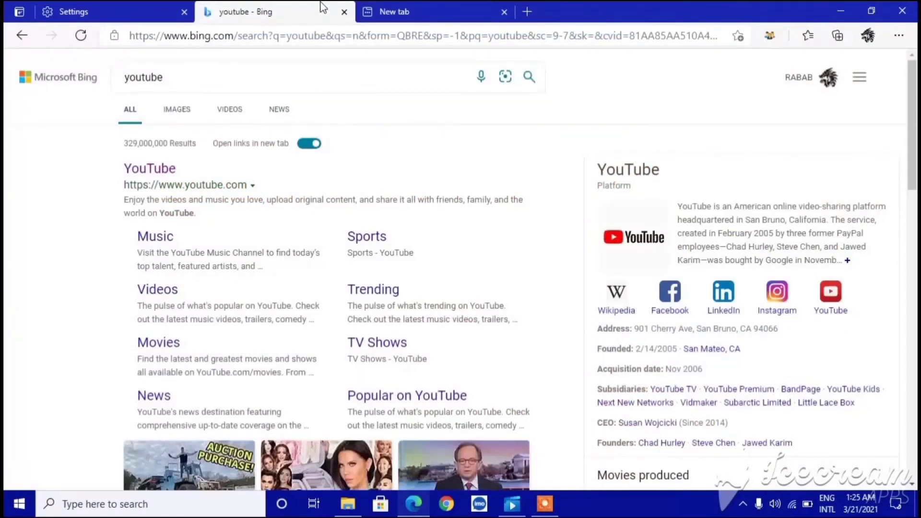
click(157, 8)
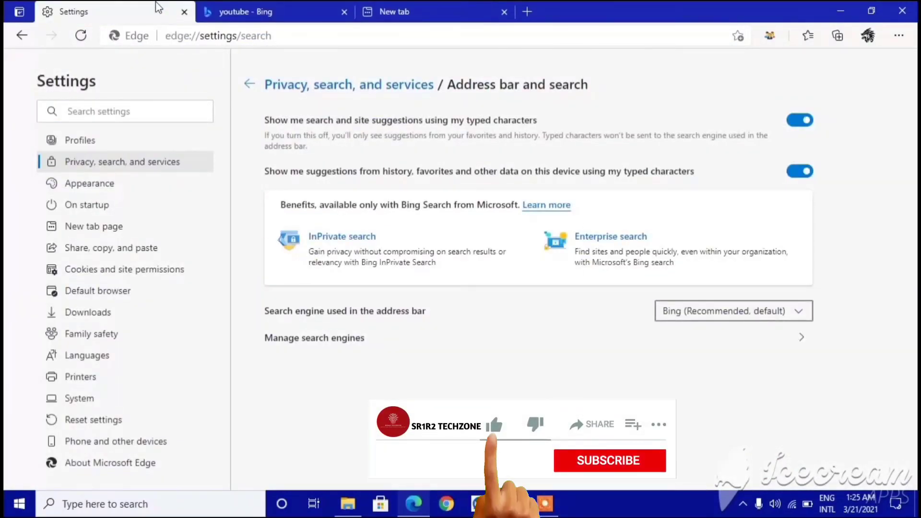